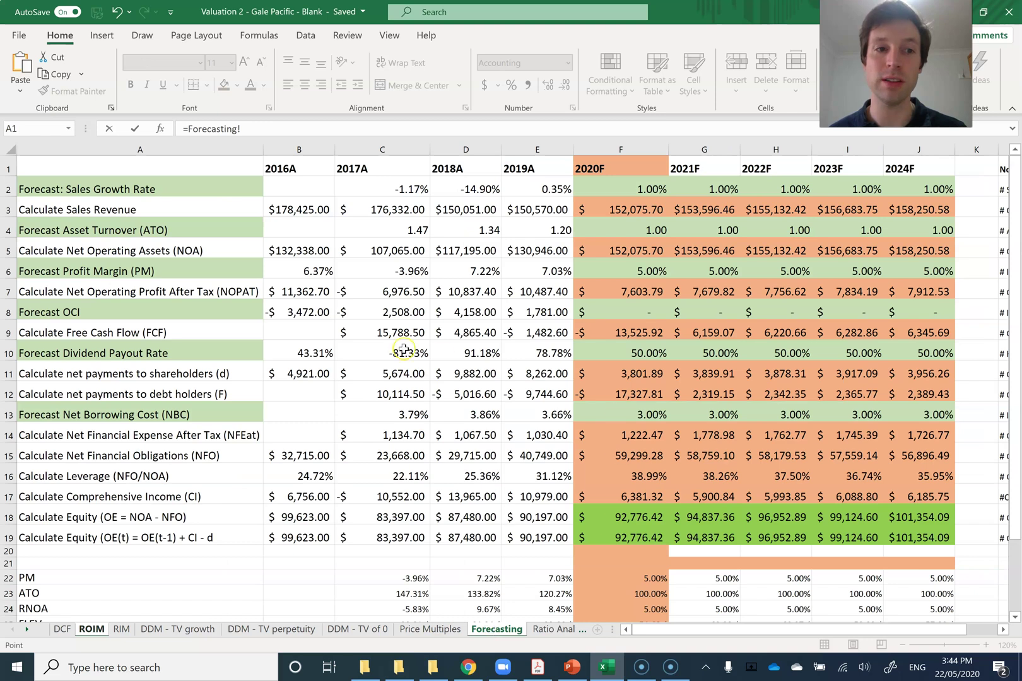
Cancel the stray =Forecasting! entry, keeping D8 linked to the 2020F NOPAT of 7,603.79.
key("Escape")
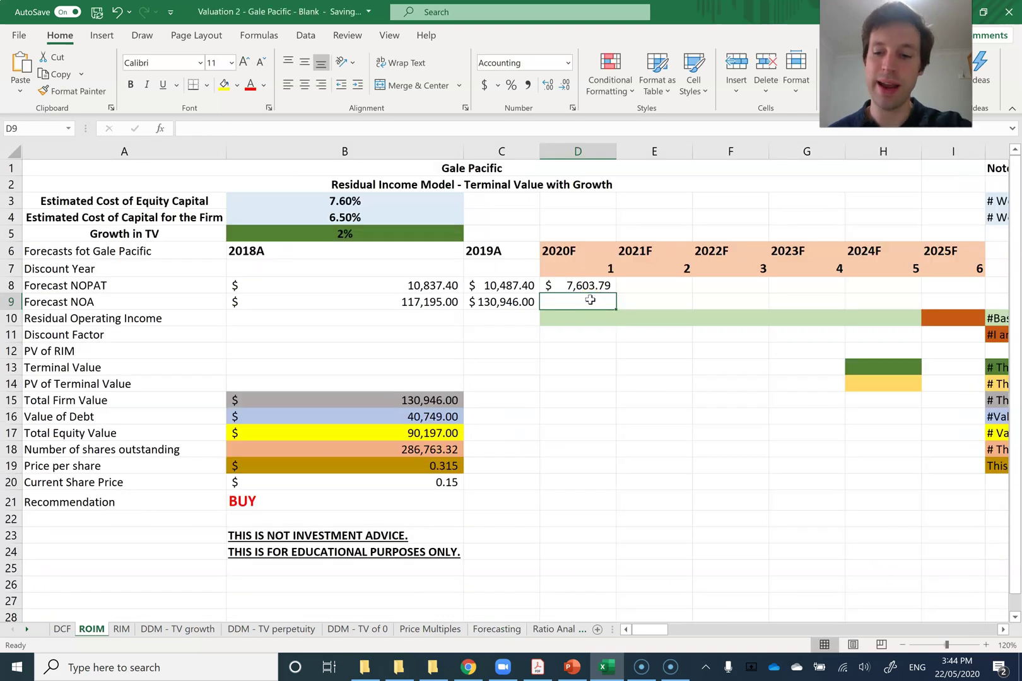
Link D9 to the 2020F net operating assets on the Forecasting sheet.
type("=")
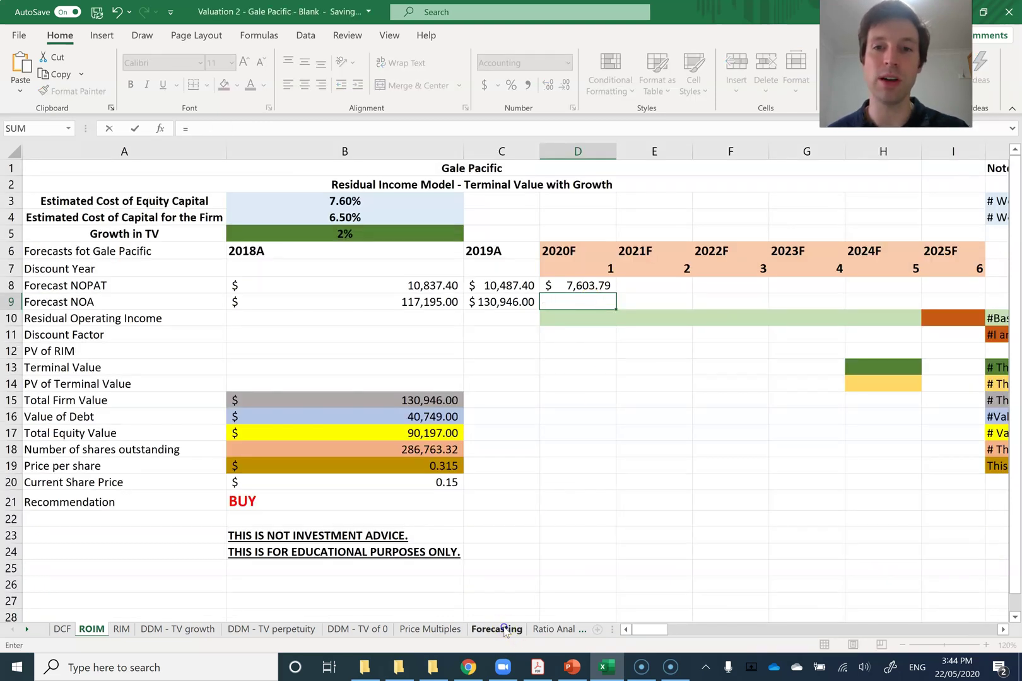
left_click(498, 629)
left_click(643, 158)
key("Return")
Fill the NOPAT and NOA links across to 2024F, with NOA reaching $158,250.58.
left_click_drag(577, 285, 900, 303)
left_click(578, 318)
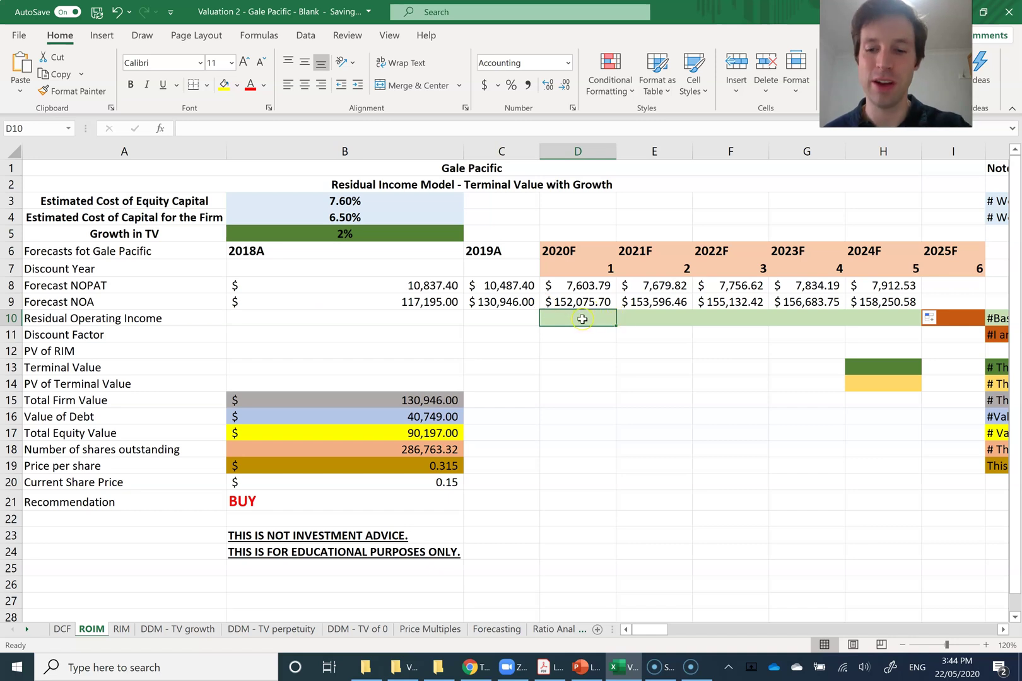
type("=")
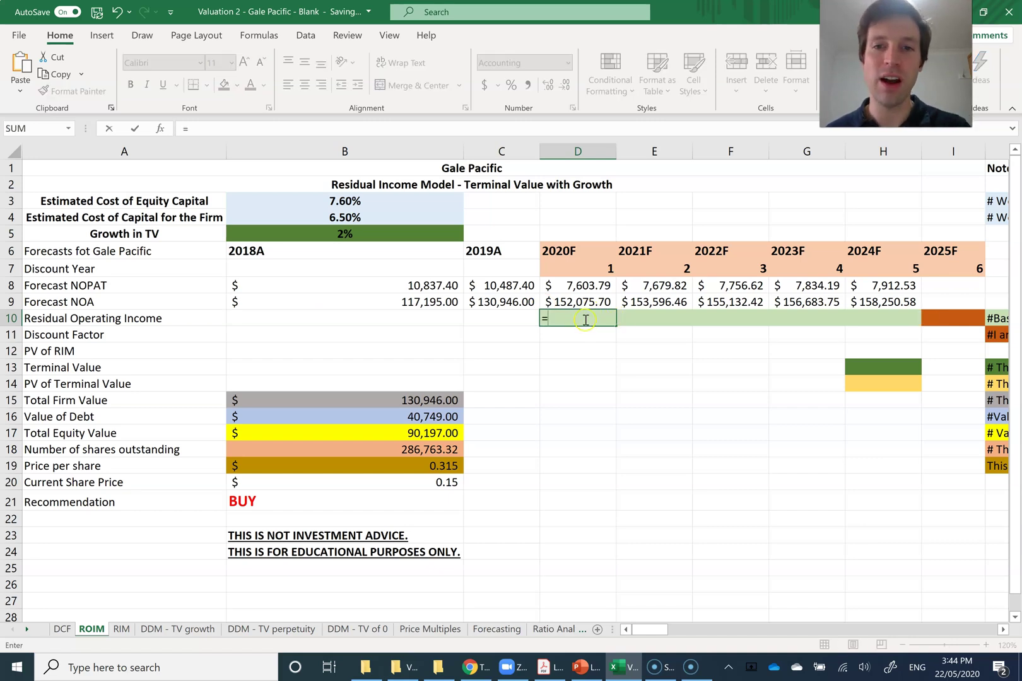
Enter the 2020F residual operating income in D10 as =D8-(B4*C9).
left_click(582, 285)
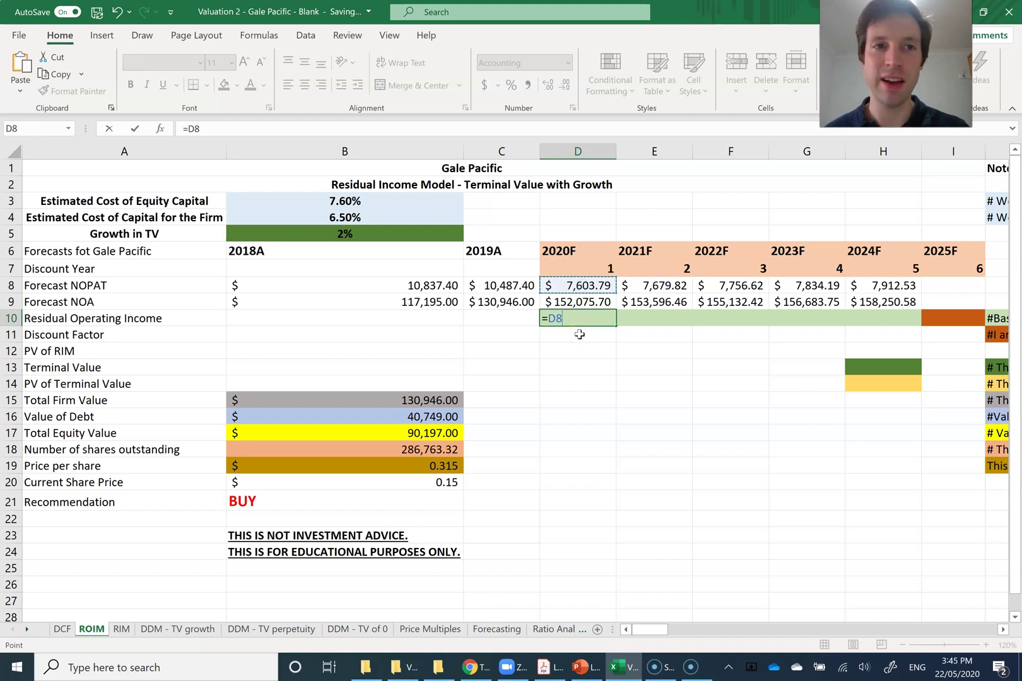
type("-")
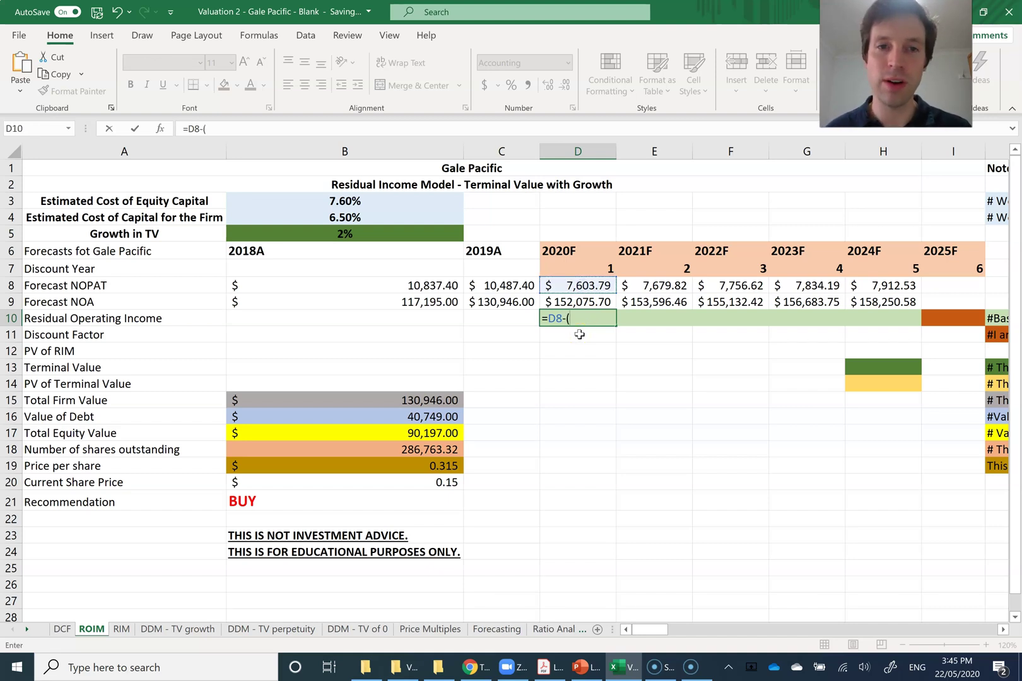
type("(")
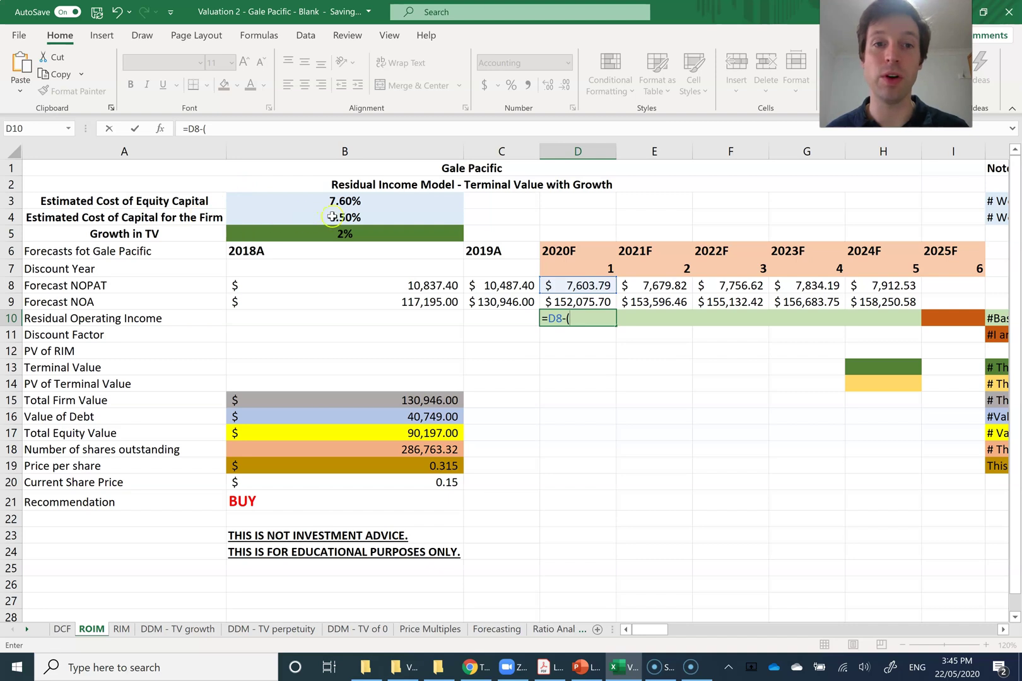
left_click(327, 217)
type("*")
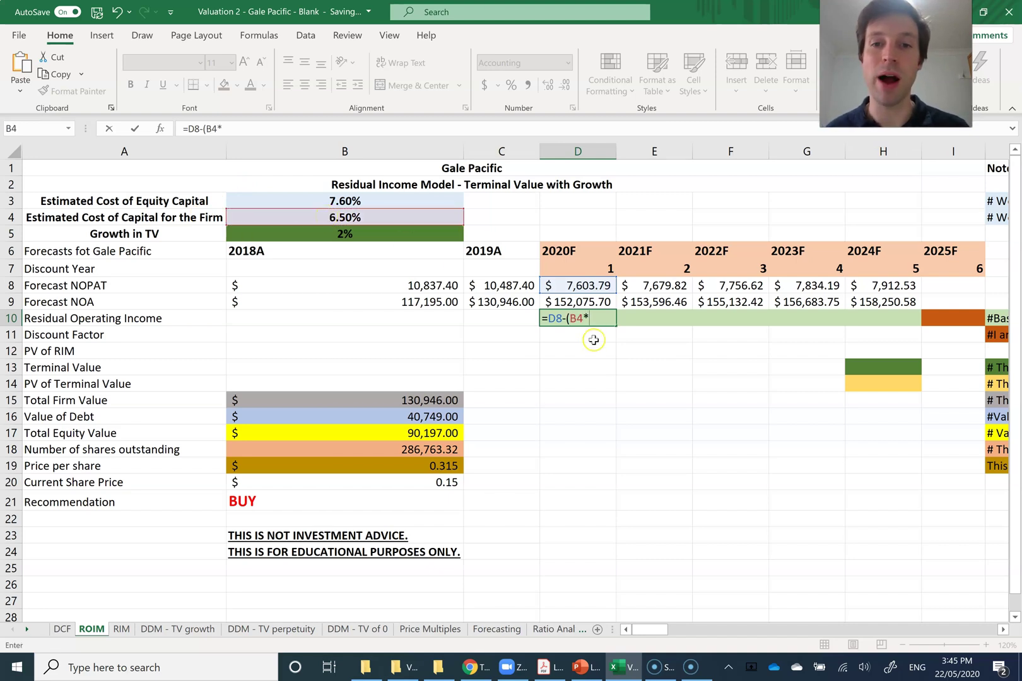
left_click(495, 302)
left_click(257, 130)
type(")")
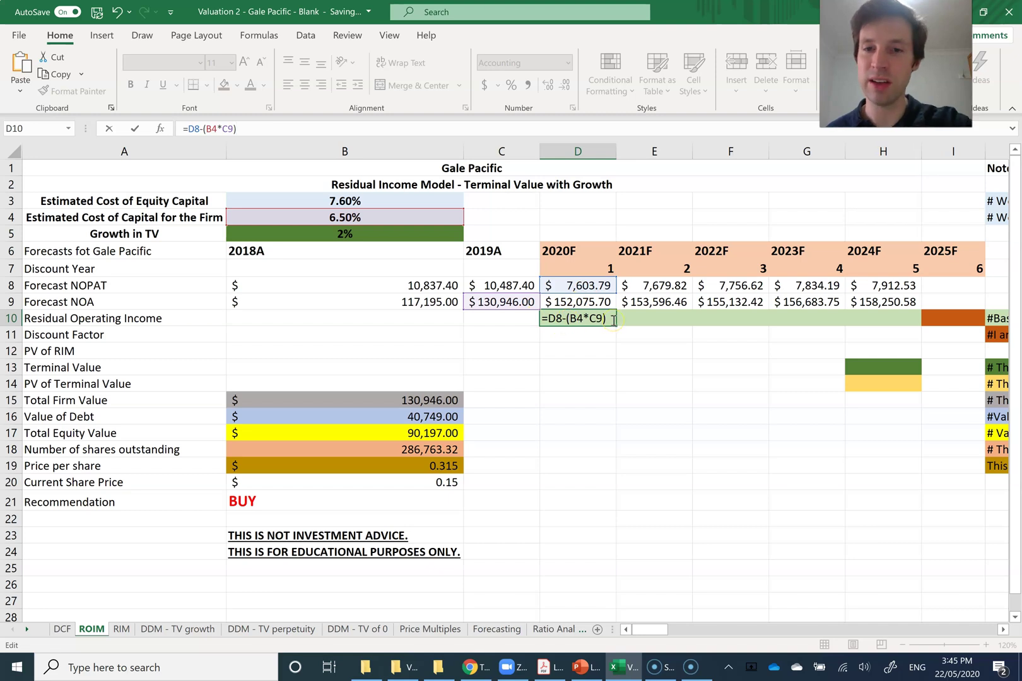
key("Return")
Lock B4 as $B$4 and fill residual income through 2024F (-$907.70 to -$2,271.91).
left_click(550, 320)
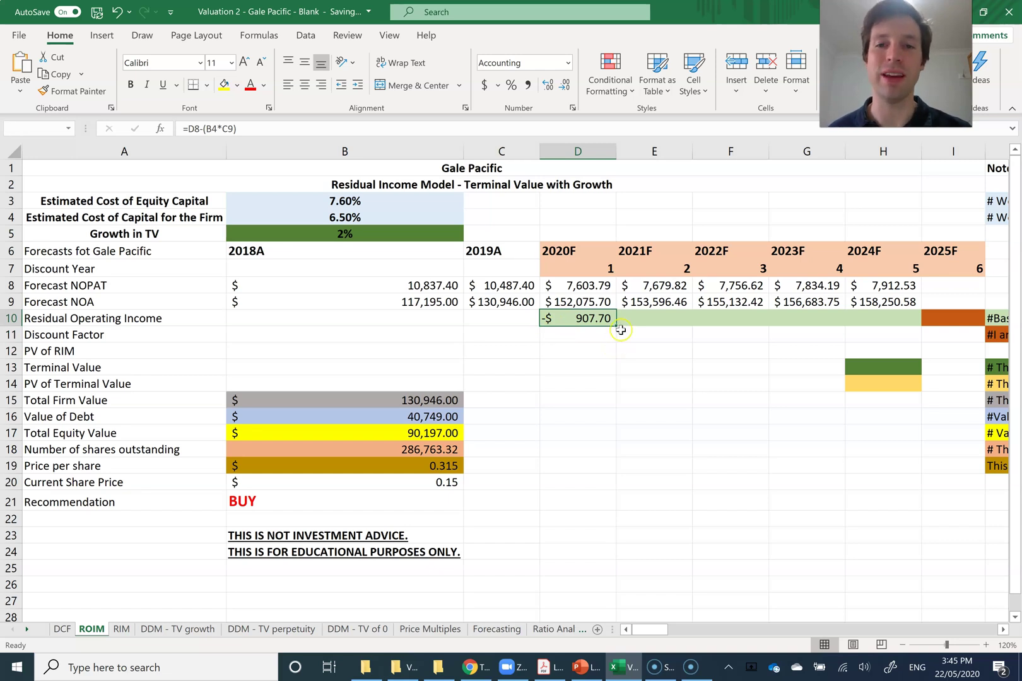
double_click(595, 319)
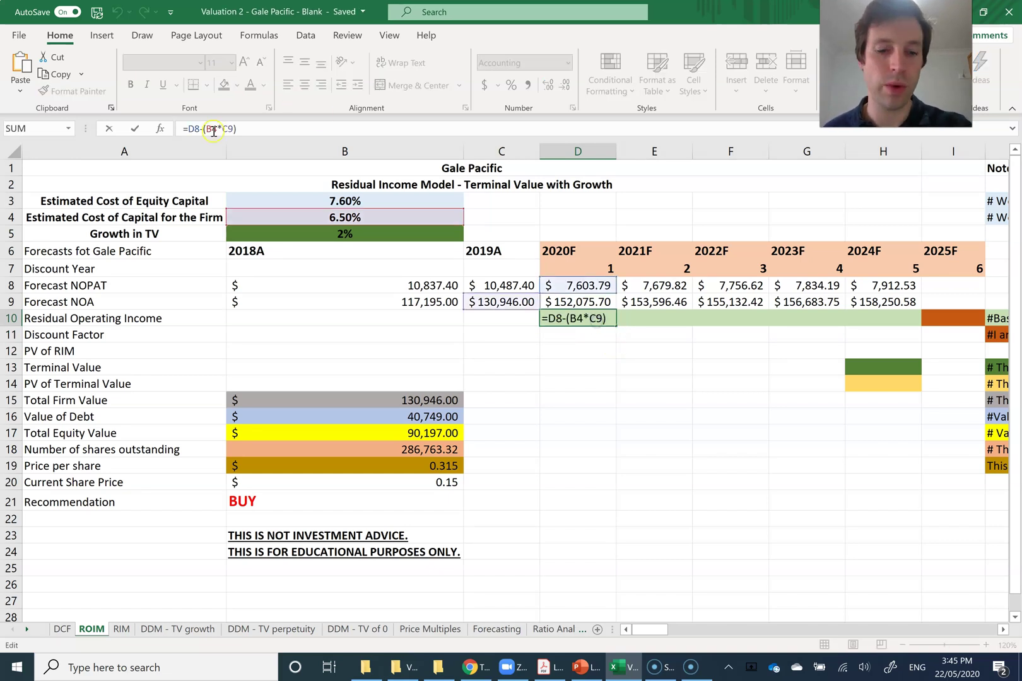
key("XF86AudioMute")
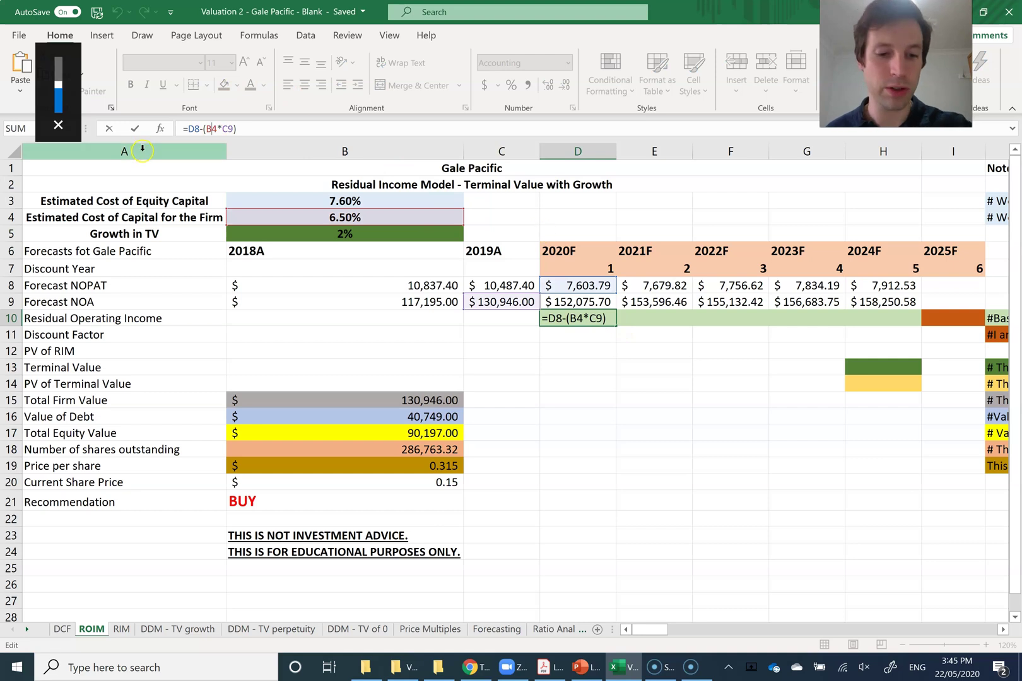
key("F4")
key("ctrl+Return")
left_click_drag(617, 327, 893, 331)
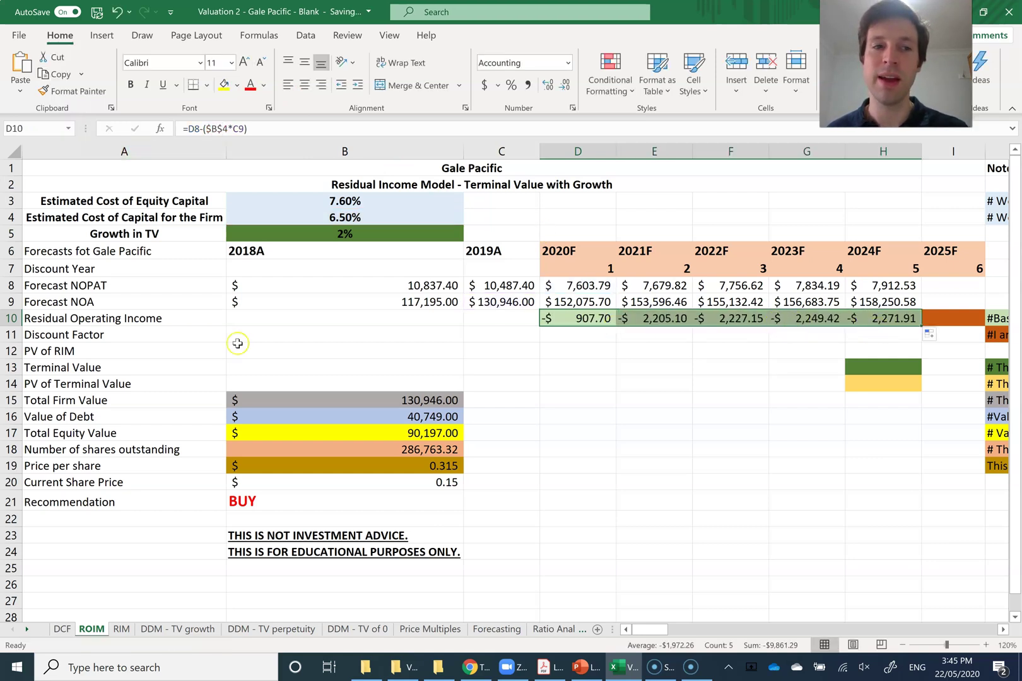
Enter =(1+$B$4)^D7 in D11 and fill discount factors to 2024F, from 1.065 to 1.370086663.
left_click(583, 335)
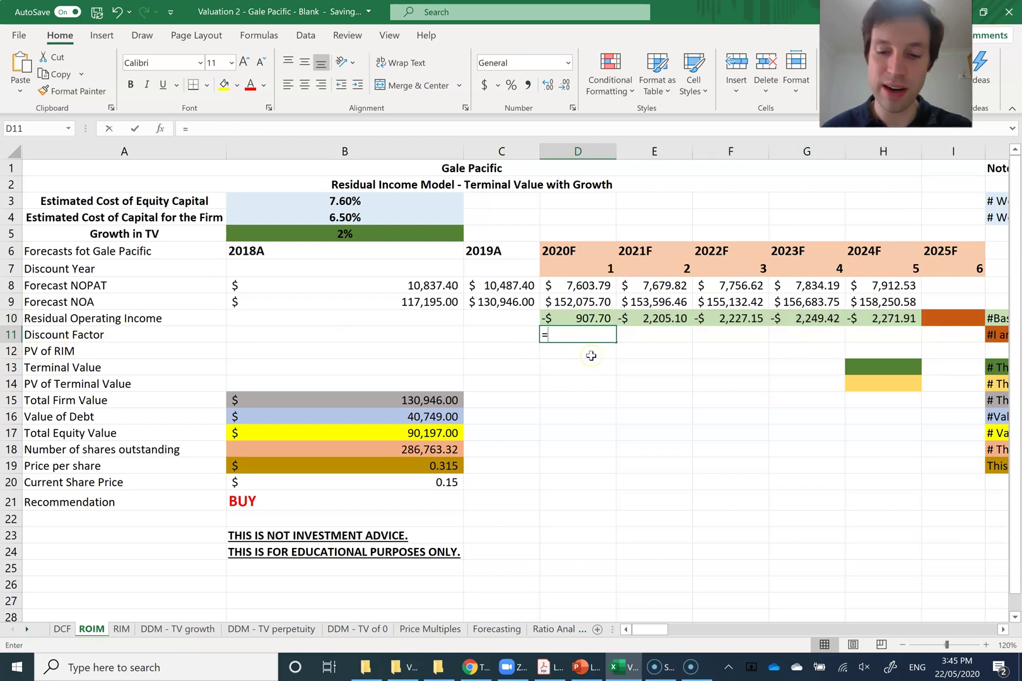
type("=")
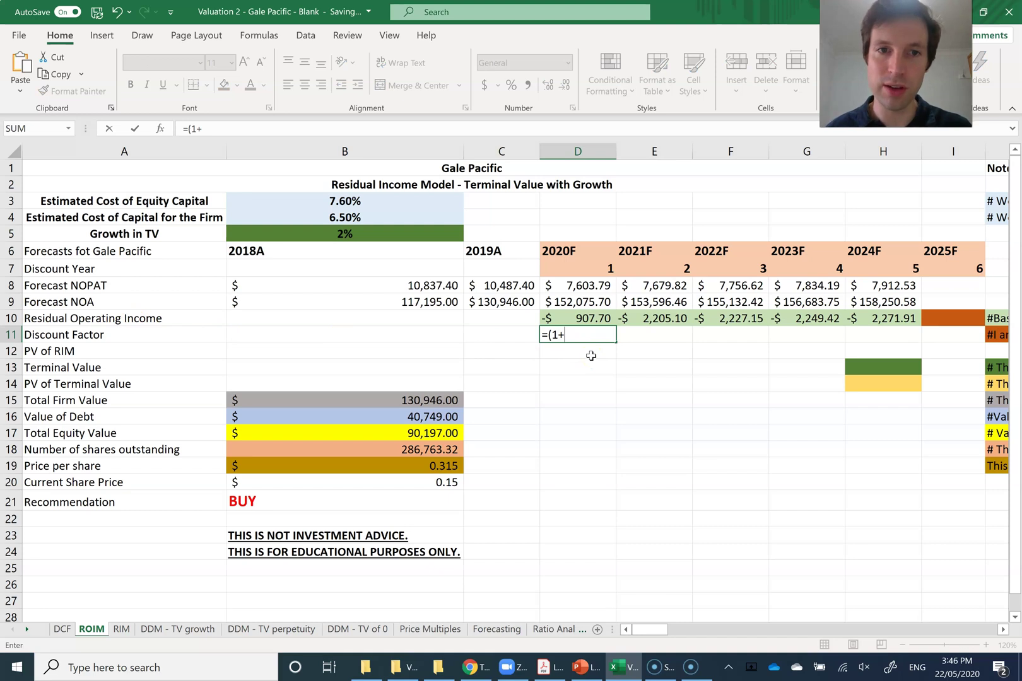
type("(1+")
left_click(350, 216)
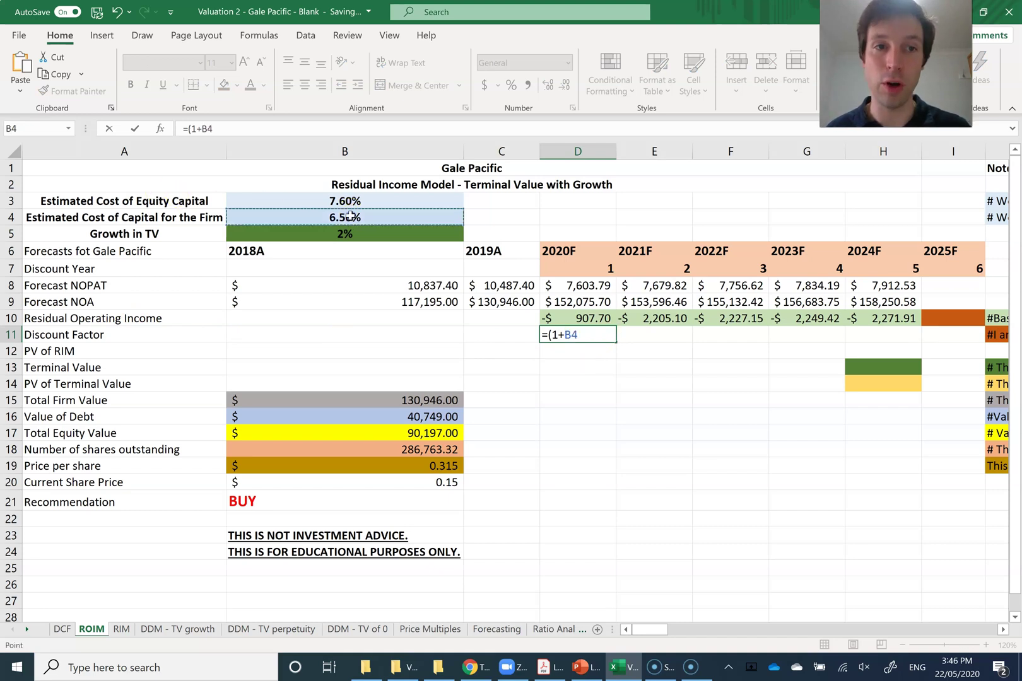
type(")")
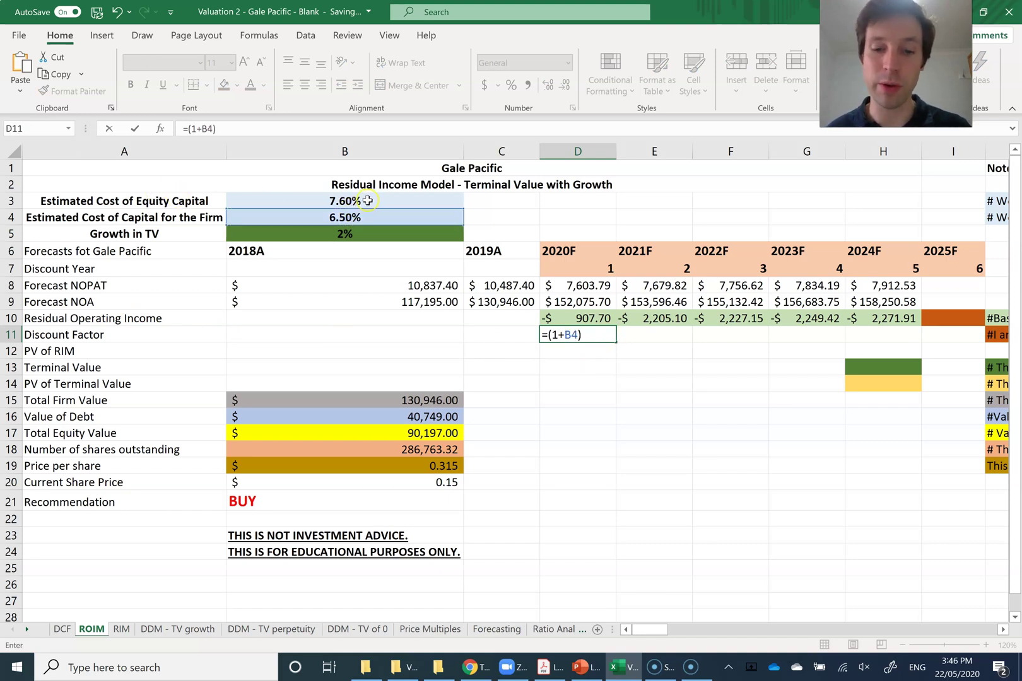
type("^")
key("F4")
left_click(583, 269)
key("ctrl+Return")
left_click_drag(620, 344, 883, 338)
left_click(581, 351)
Enter PV of RIM as =D10/D11, fill through 2024F (-$852.31 to -$1,658.23), and review I10.
type("=")
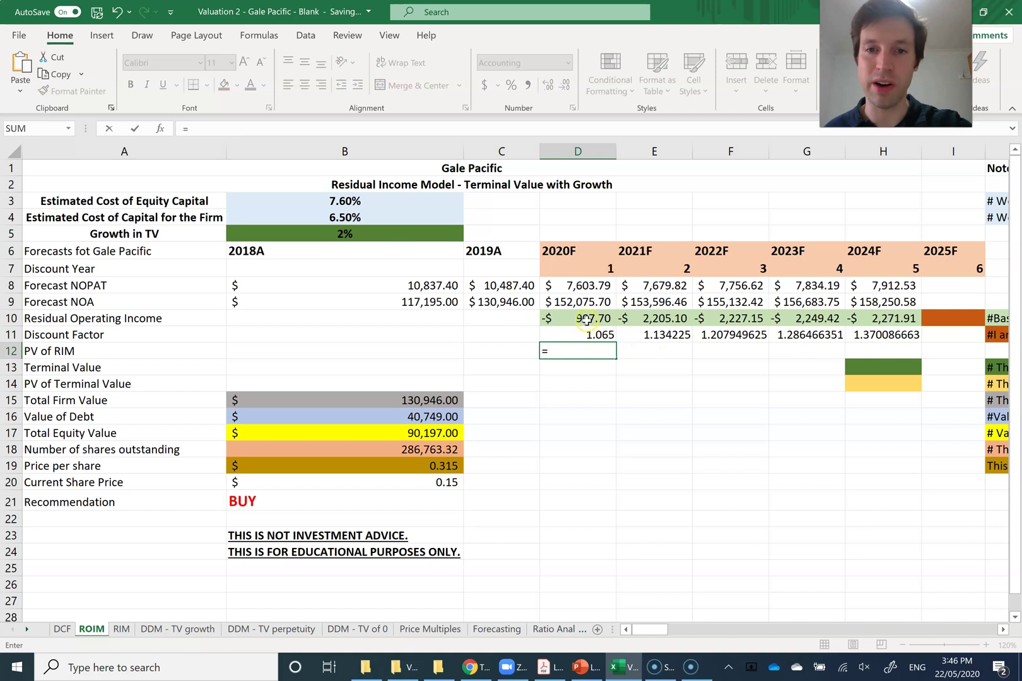
left_click(587, 320)
type("/")
left_click(596, 335)
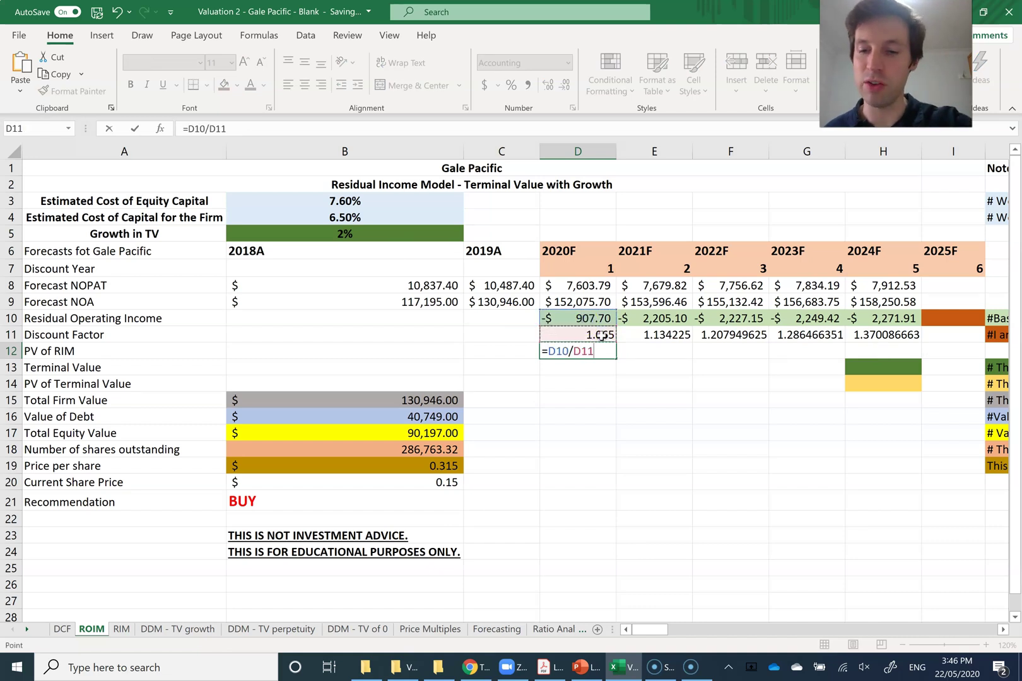
key("Return")
left_click(605, 352)
left_click_drag(616, 359, 874, 373)
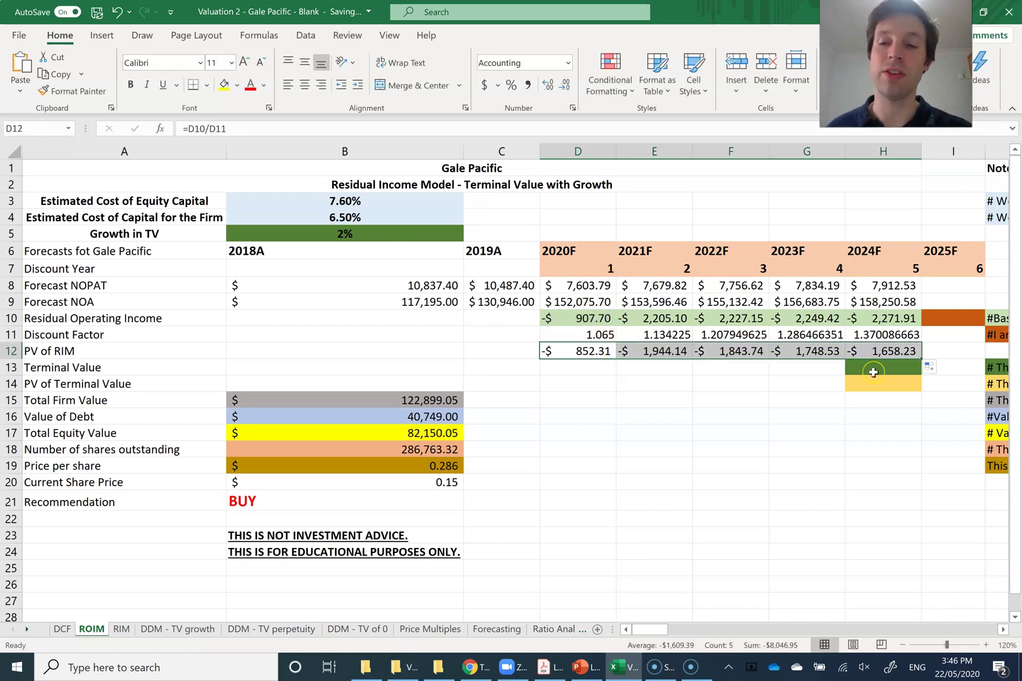
left_click(947, 319)
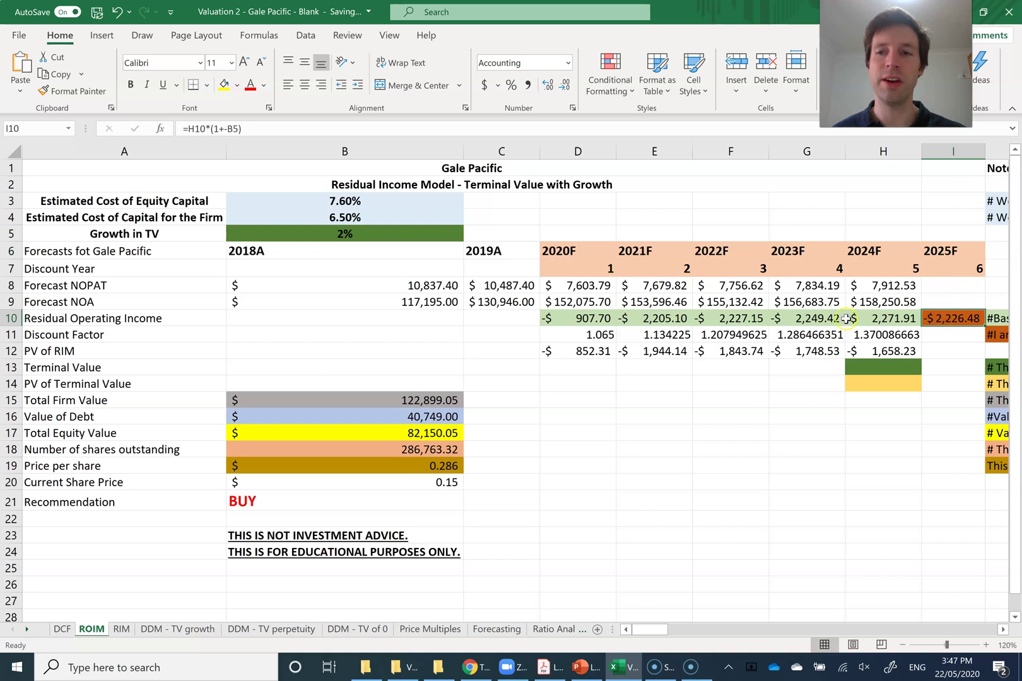
double_click(933, 319)
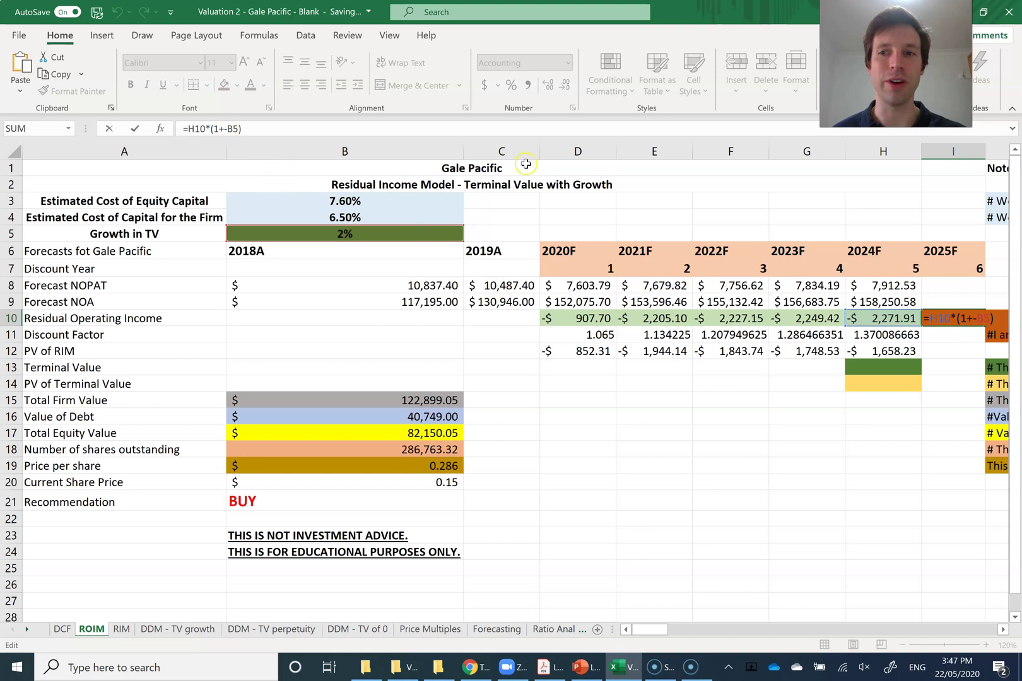
Enter the 2024F terminal value in H13 as =I10/(B4-B5), giving -$49,477.25.
left_click(883, 367)
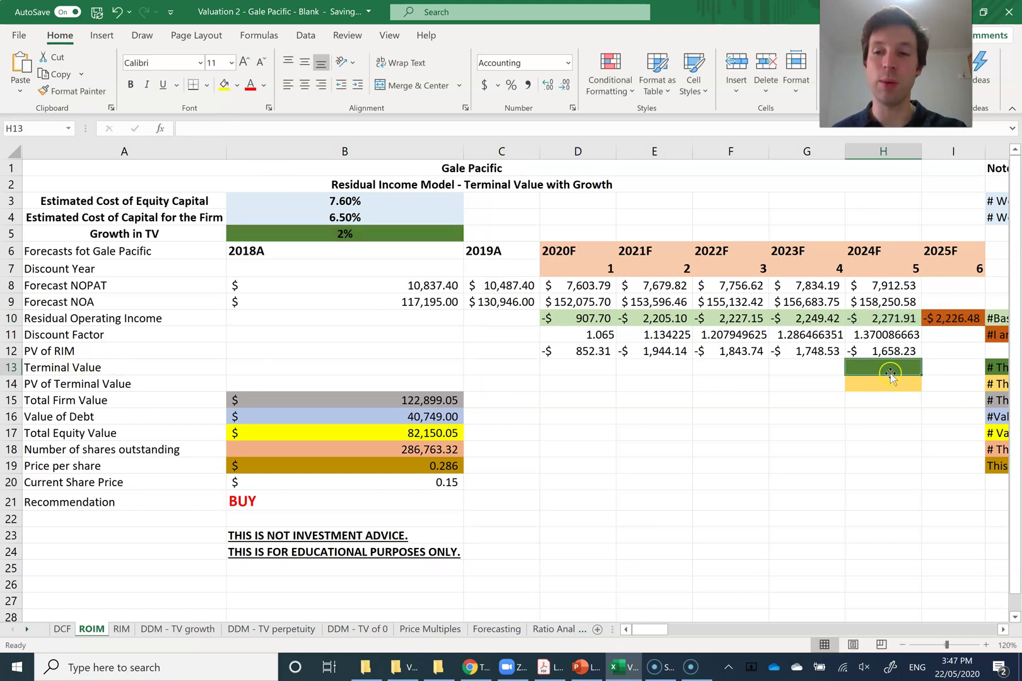
type("=")
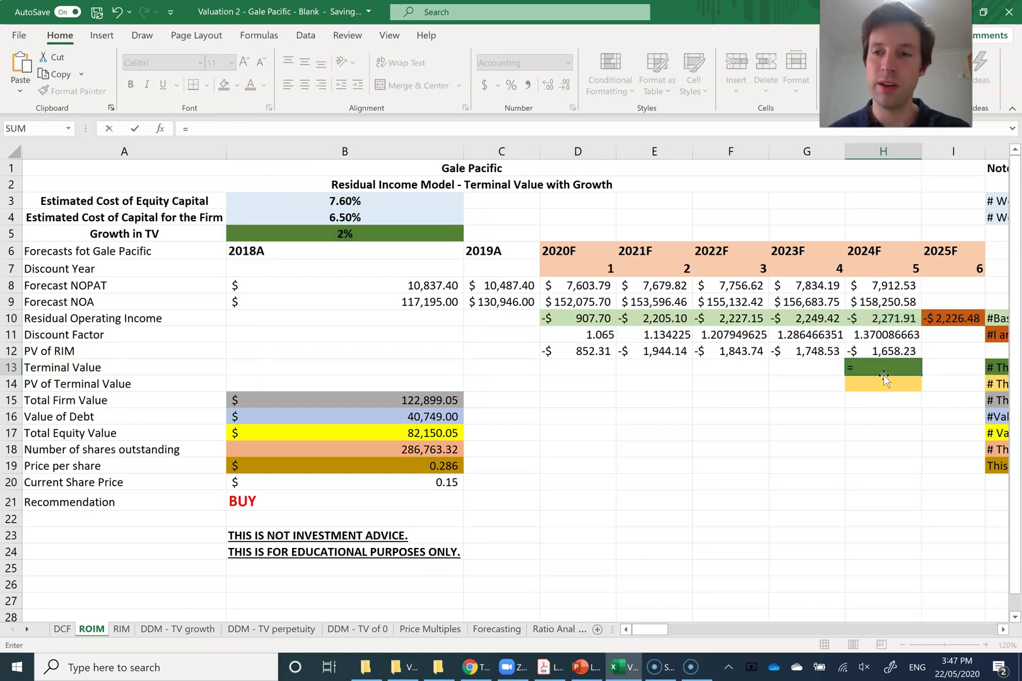
left_click(957, 317)
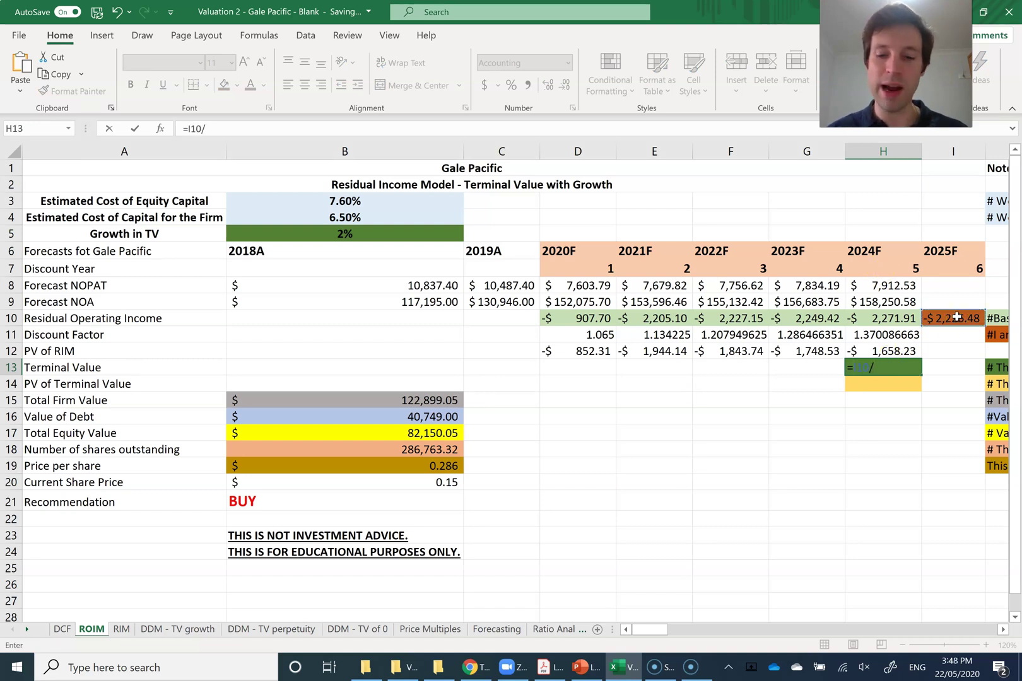
type("/(")
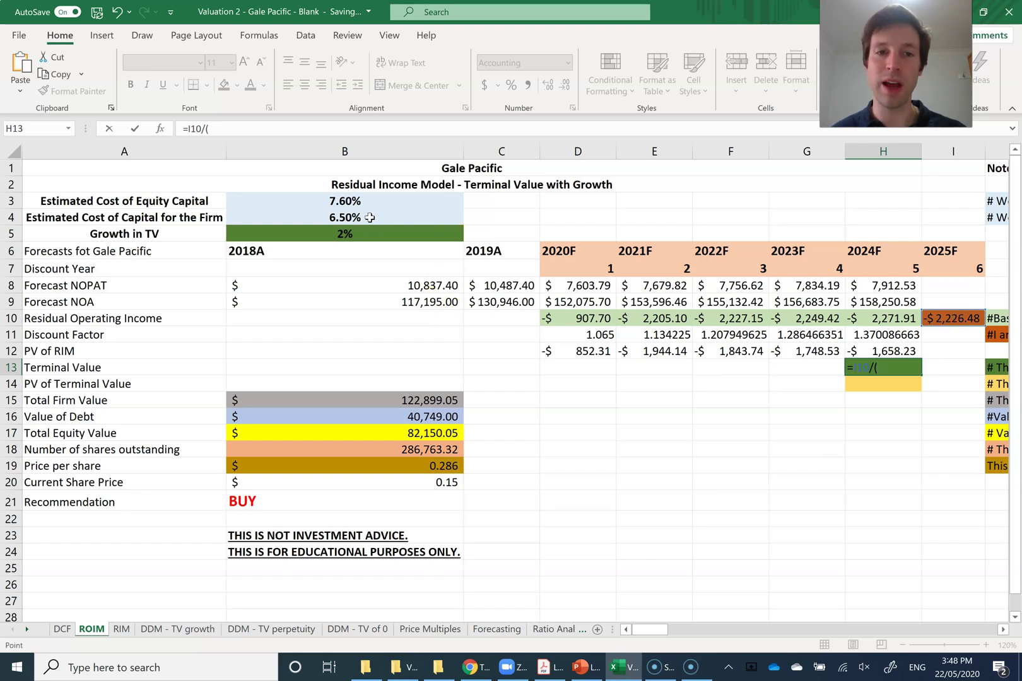
left_click(370, 217)
type("-")
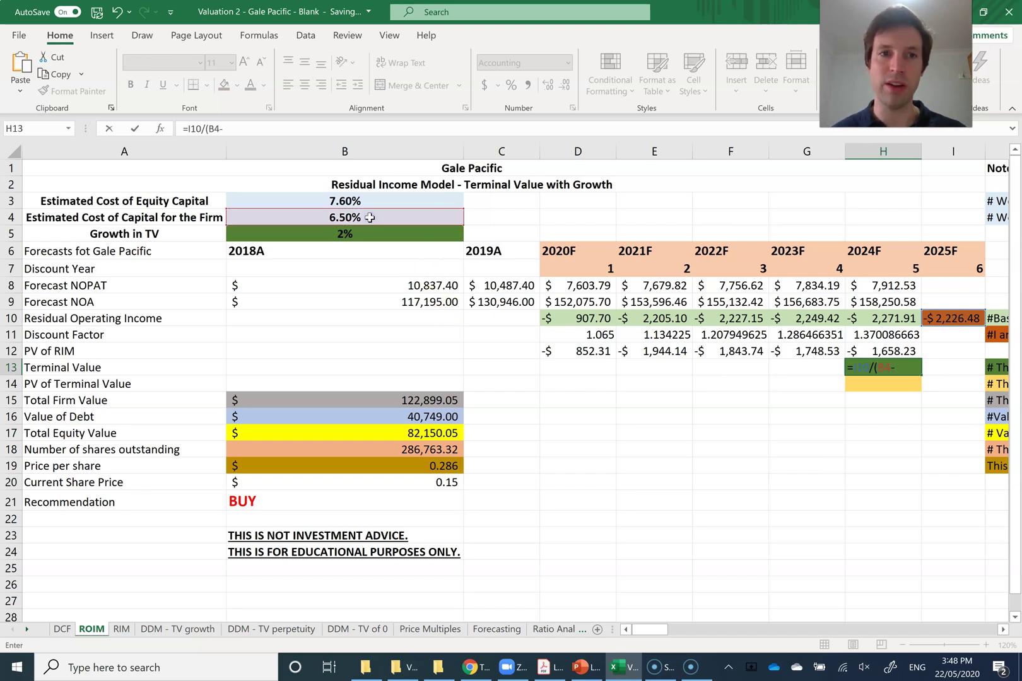
left_click(369, 231)
type(")")
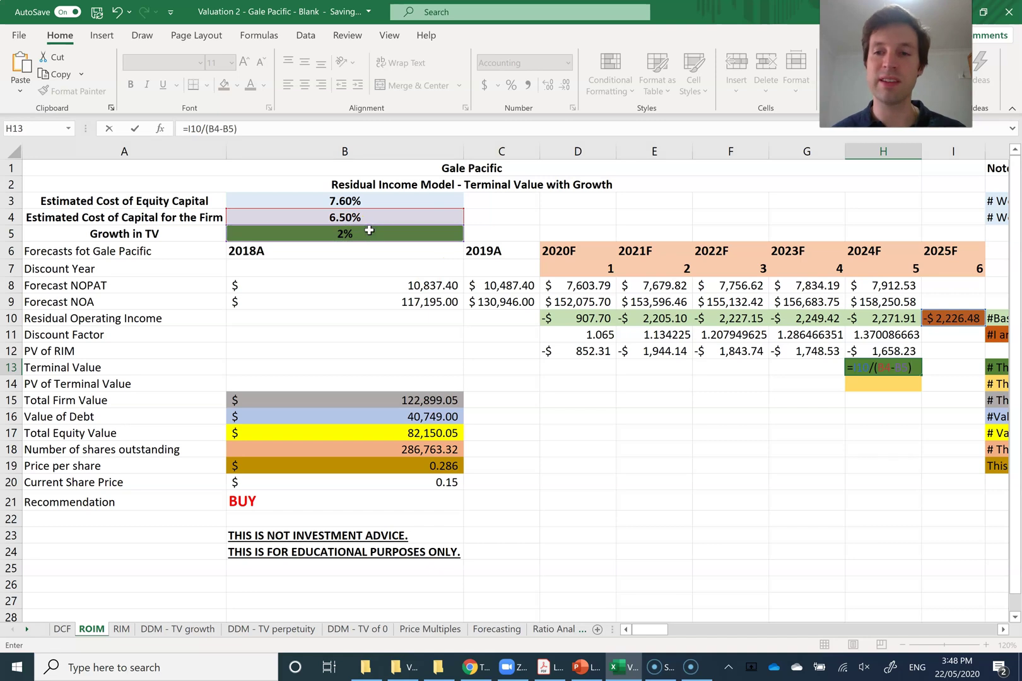
key("Return")
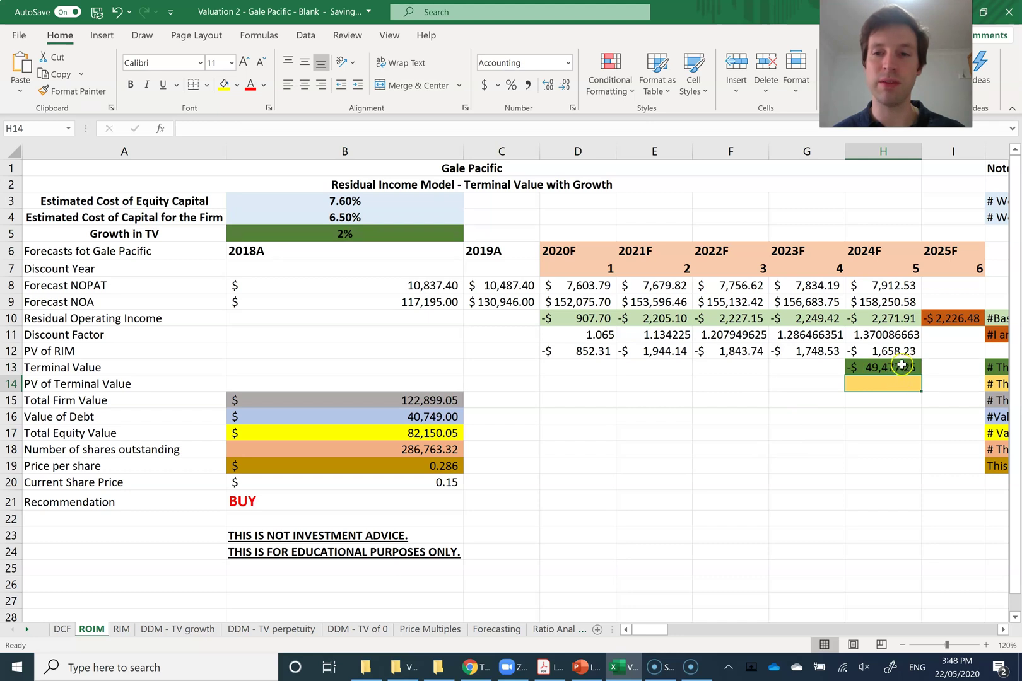
left_click(902, 364)
Enter the terminal value's present value in H14 as =H13/H11, giving -$36,112.49.
left_click(906, 384)
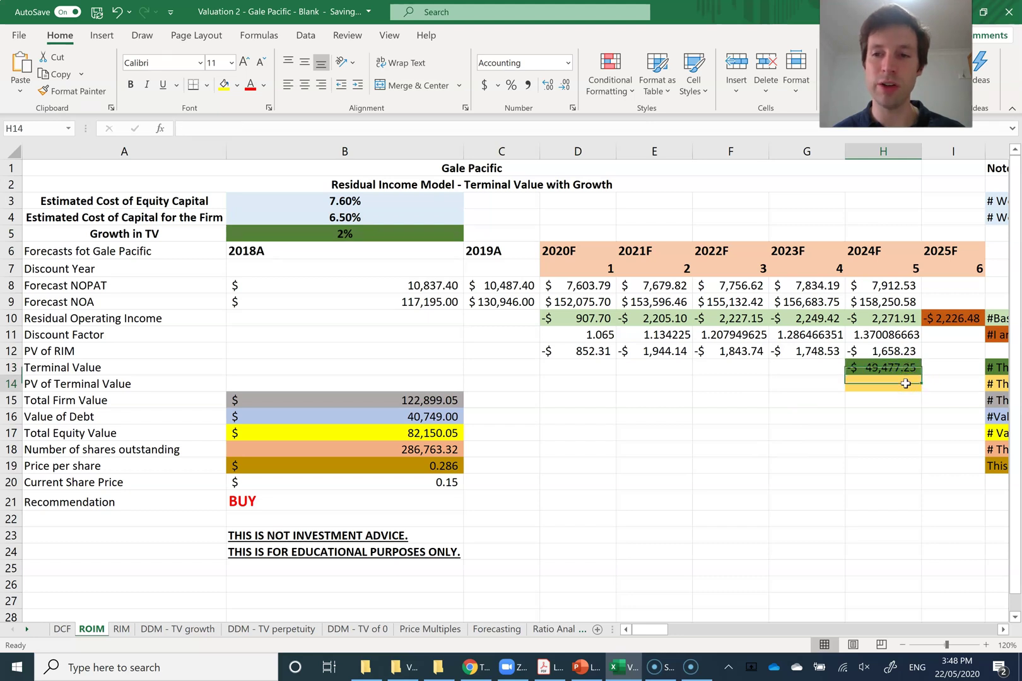
type("=")
left_click(896, 368)
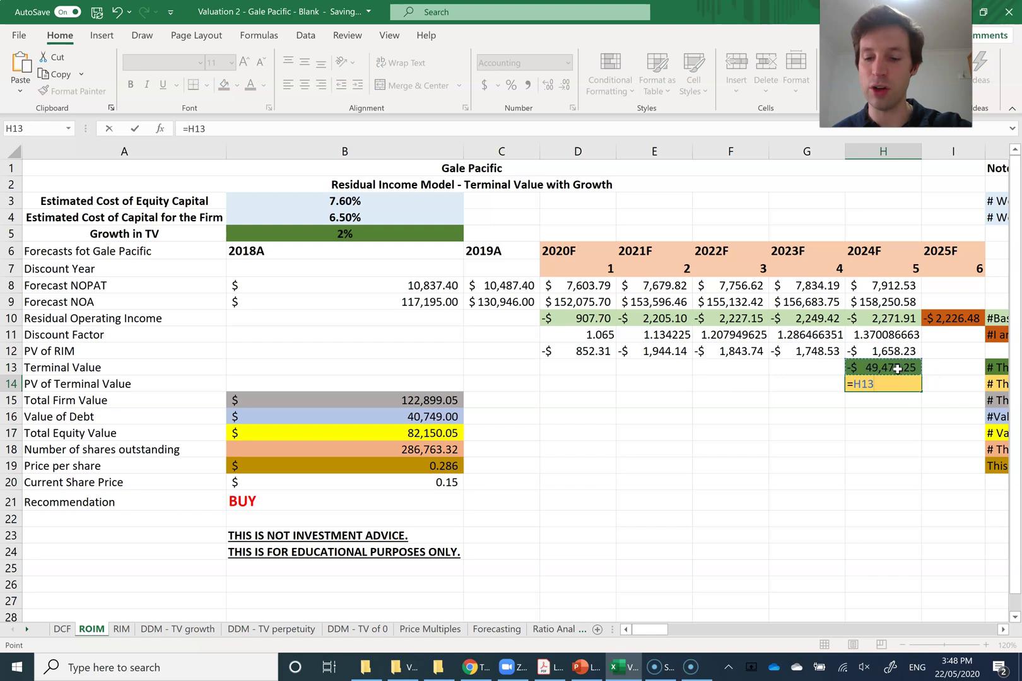
type("/")
left_click(895, 335)
key("ctrl+Return")
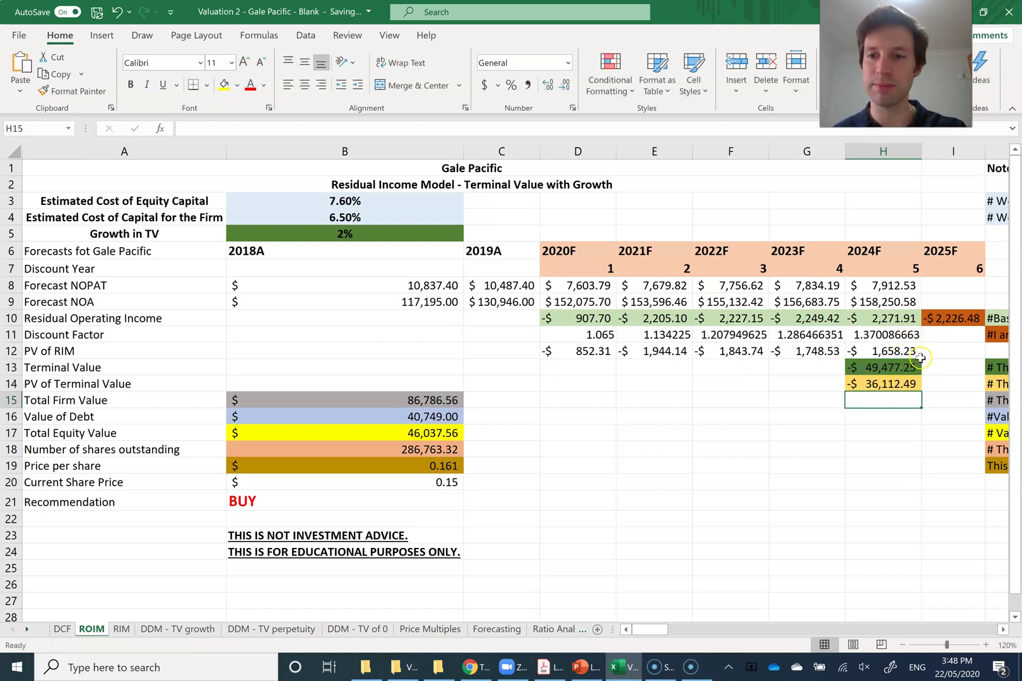
left_click_drag(573, 319, 875, 321)
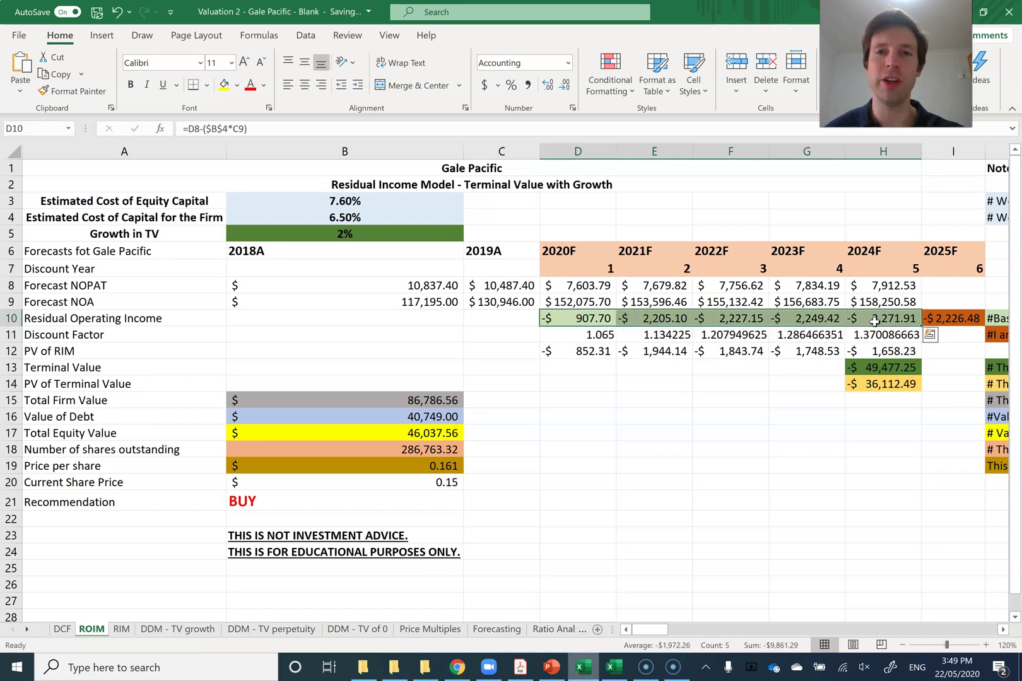
left_click(956, 317)
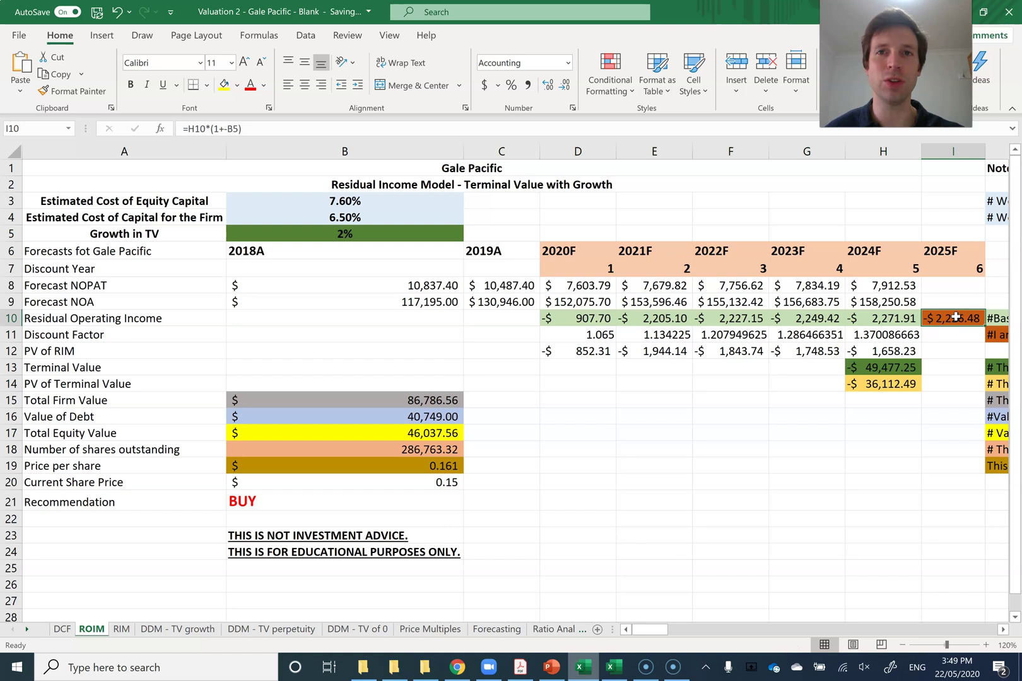
left_click(952, 320)
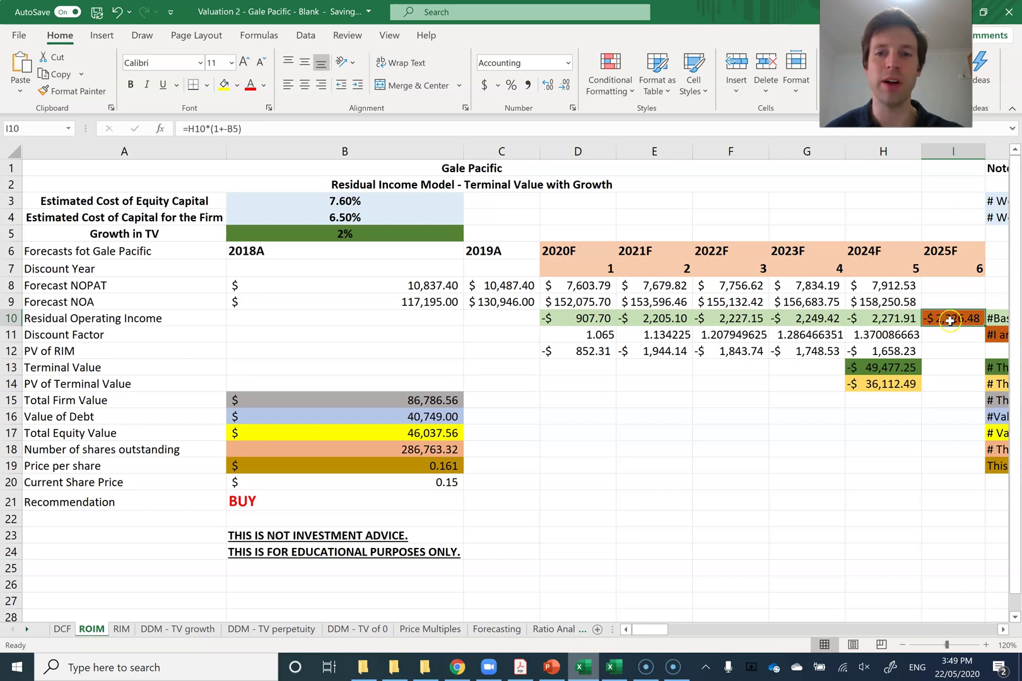
left_click(592, 352)
left_click_drag(632, 348, 883, 354)
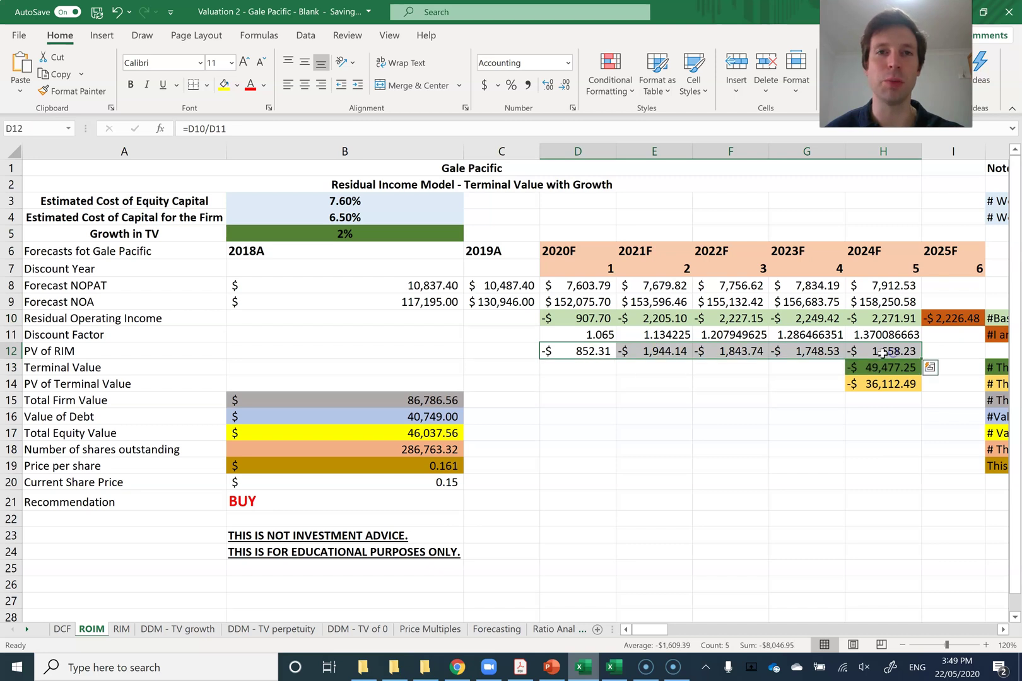
left_click(948, 322)
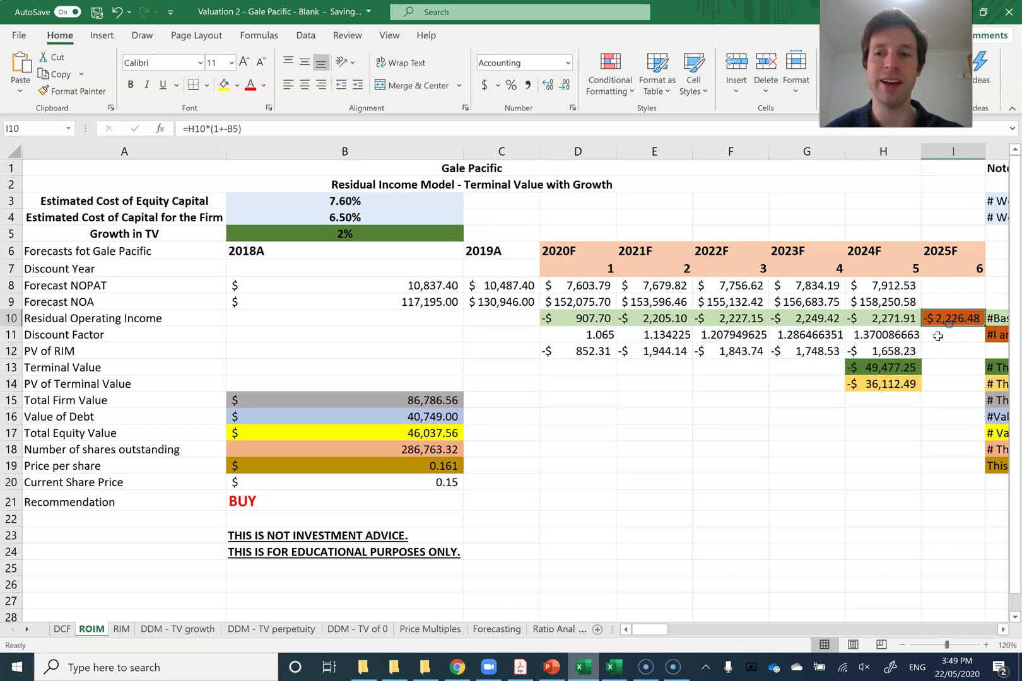
double_click(909, 367)
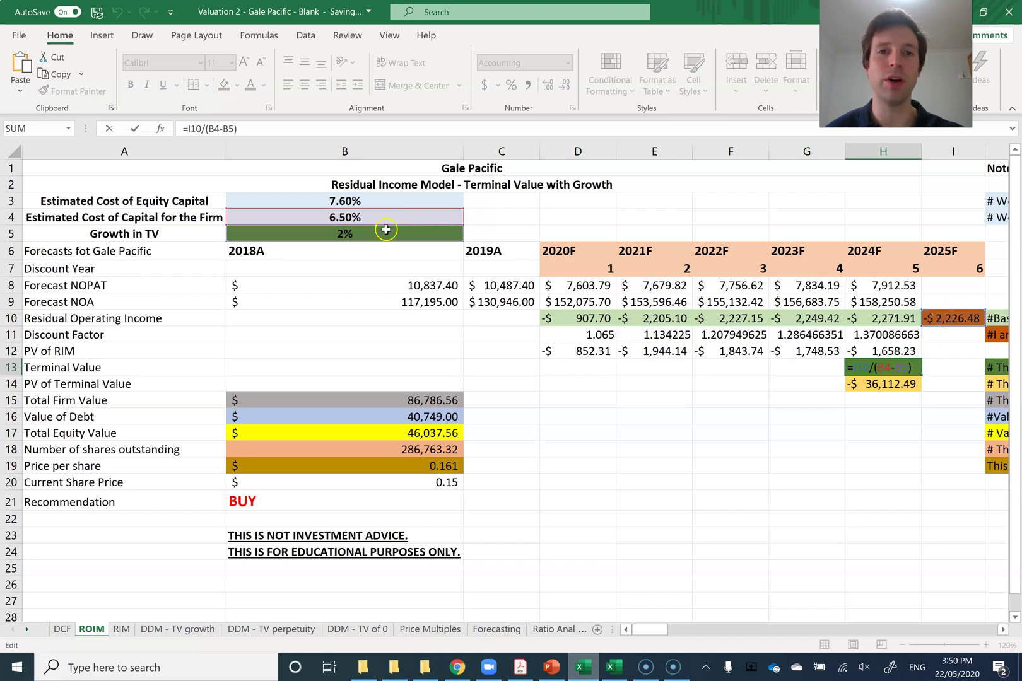
key("Return")
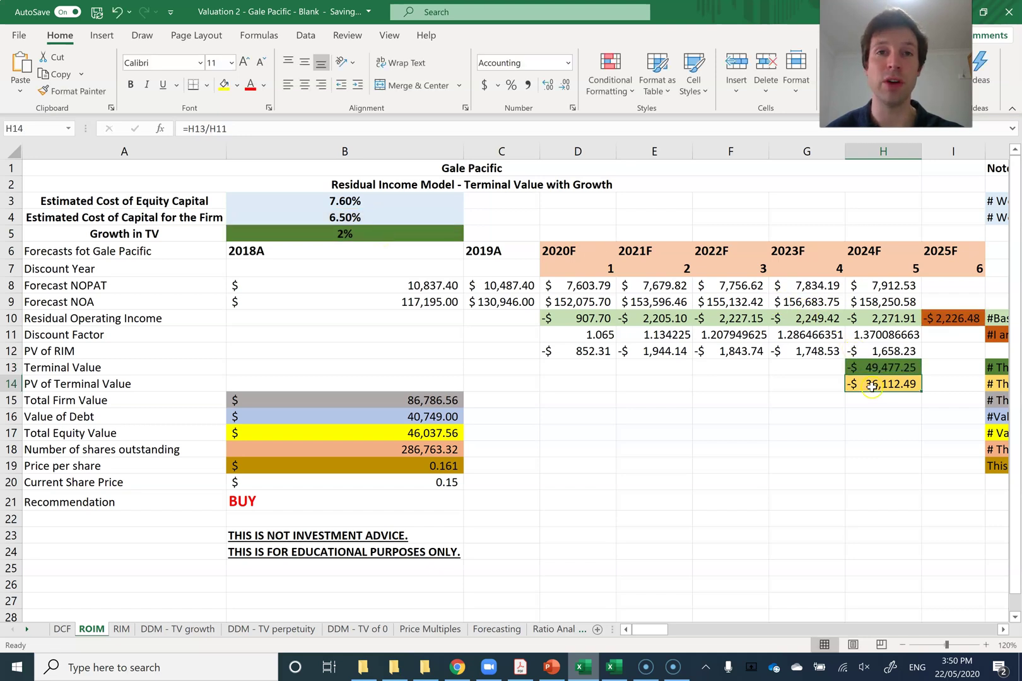
left_click(61, 400)
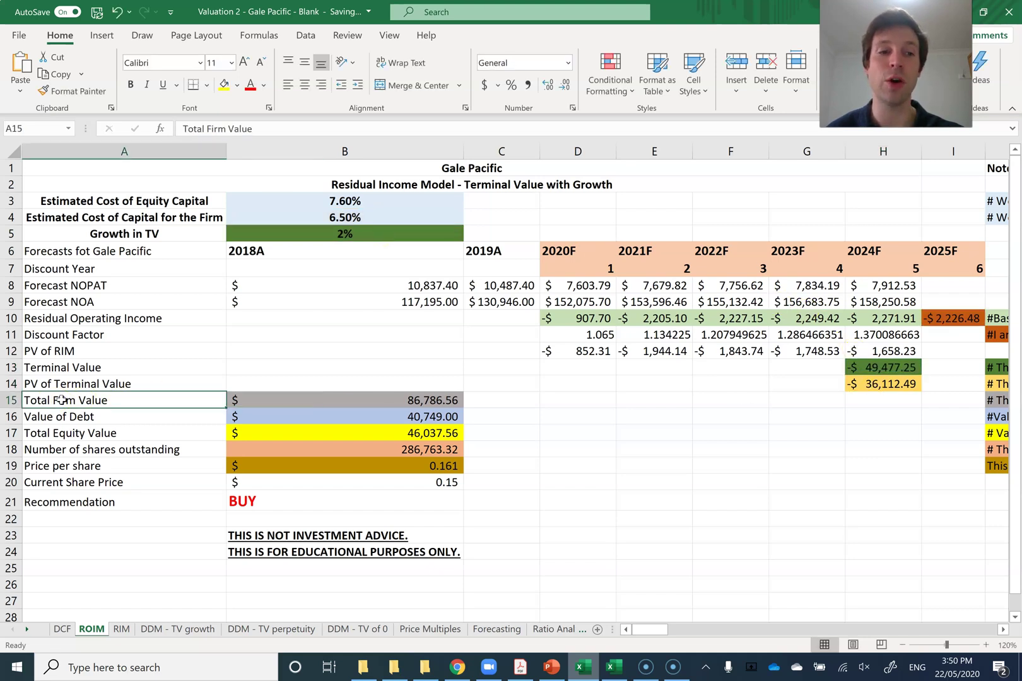
left_click(333, 400)
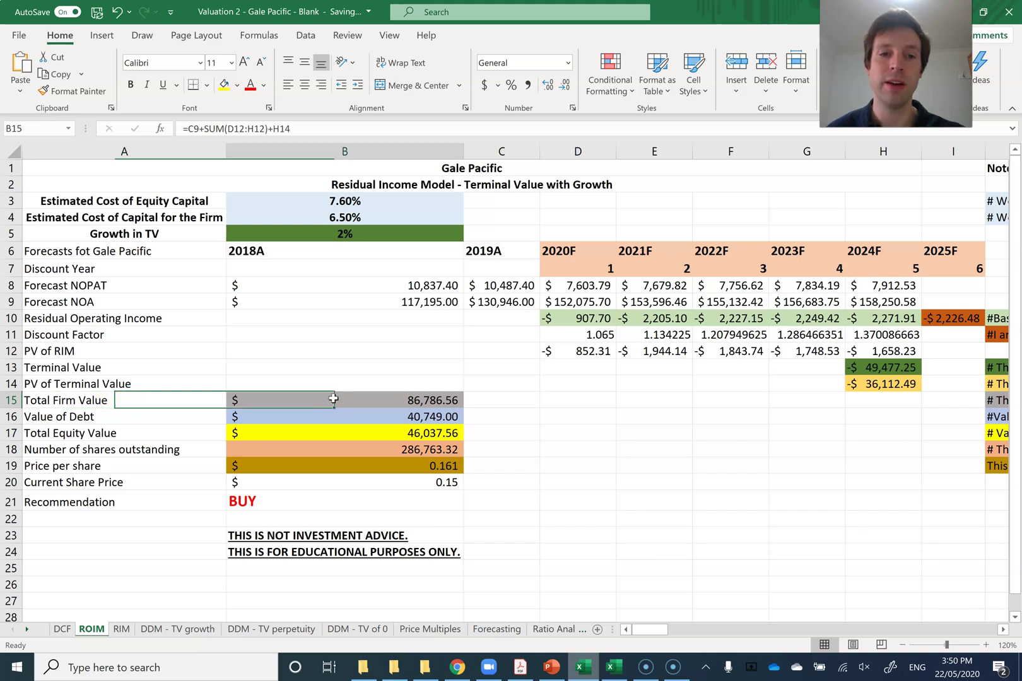
double_click(333, 400)
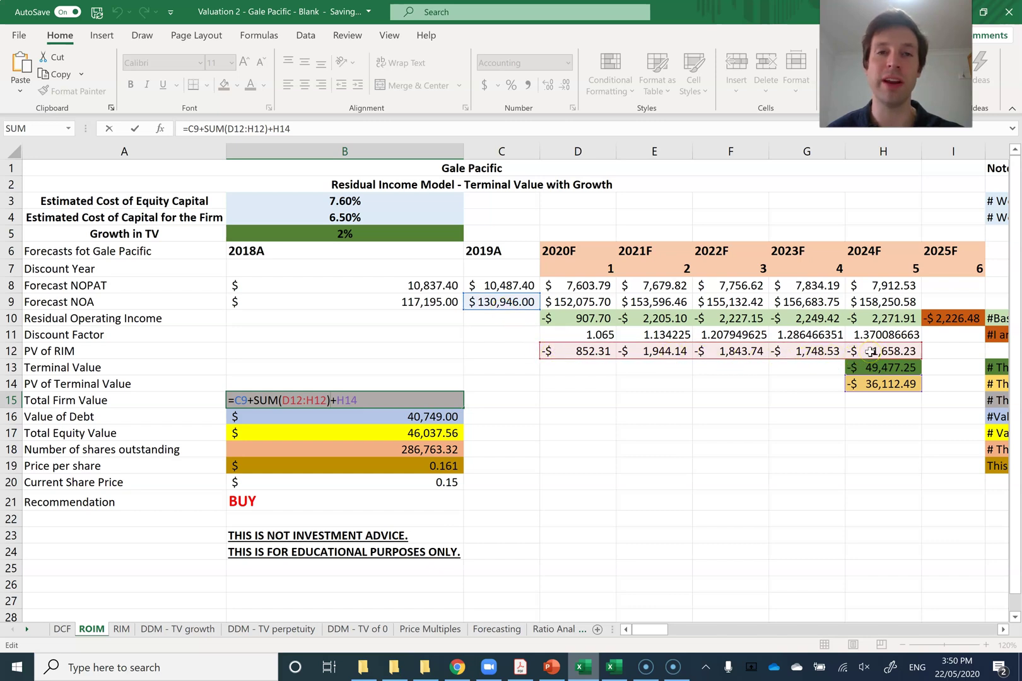
left_click(862, 389)
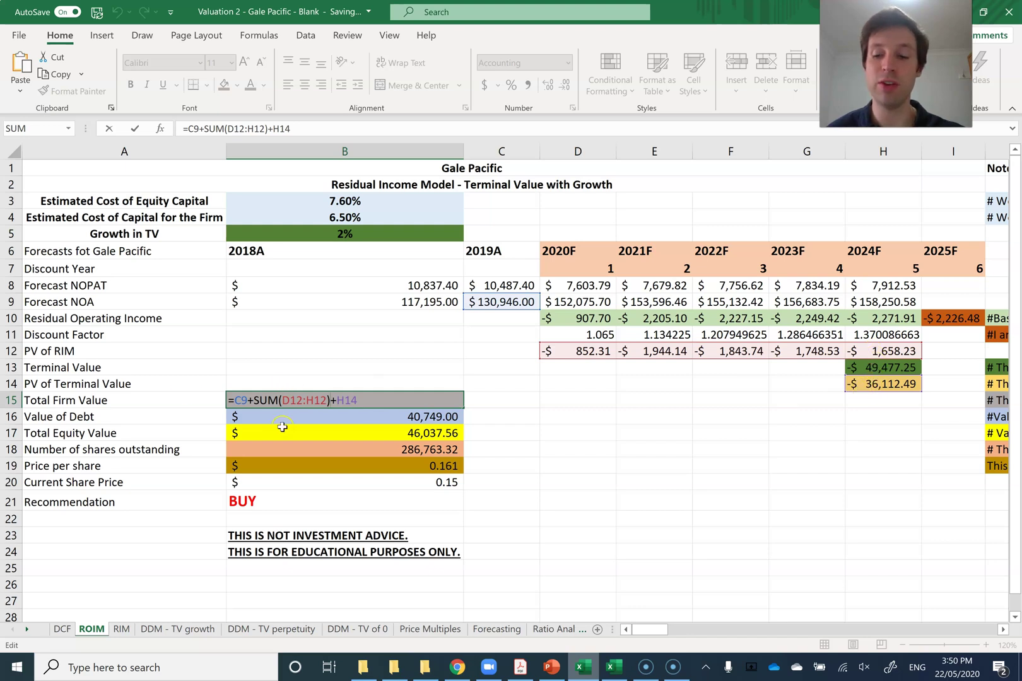
key("Return")
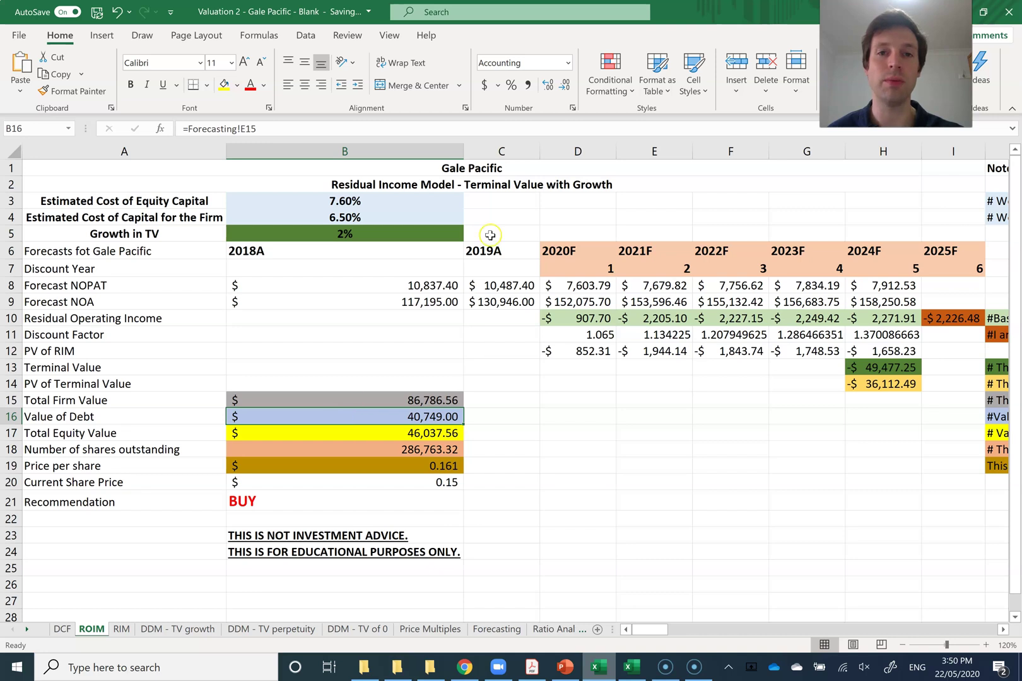
left_click(366, 438)
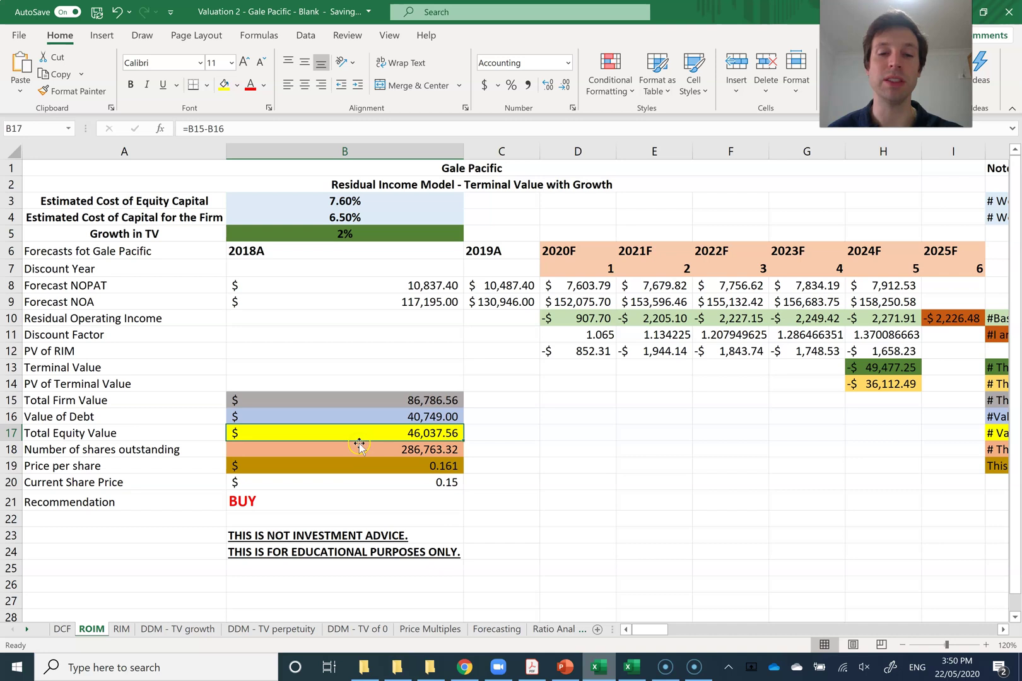
left_click(341, 452)
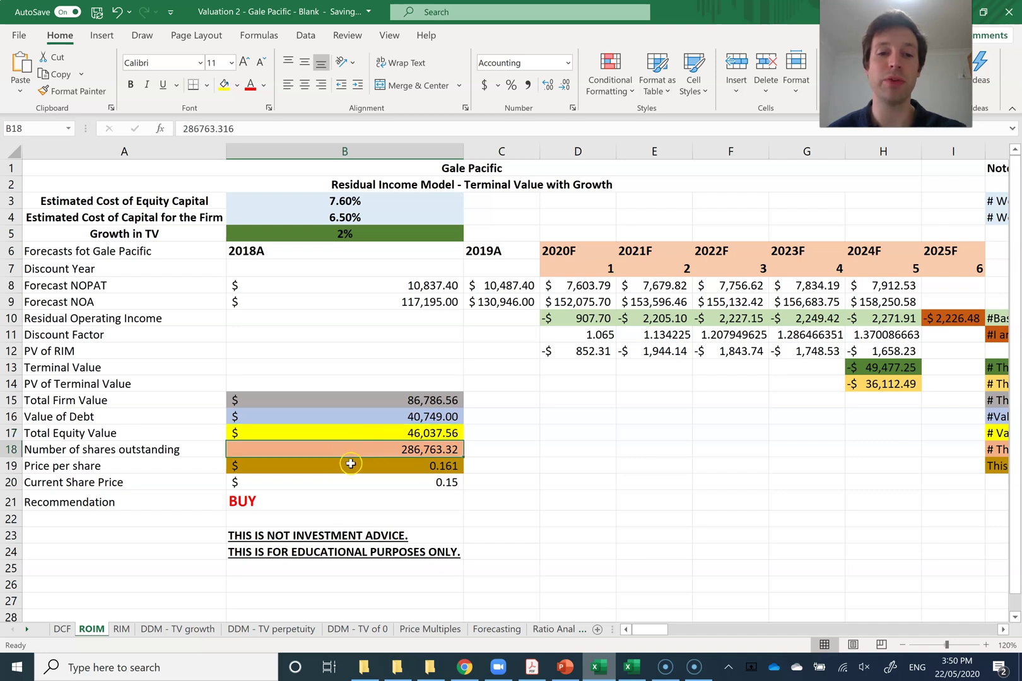
left_click(348, 467)
left_click(343, 472)
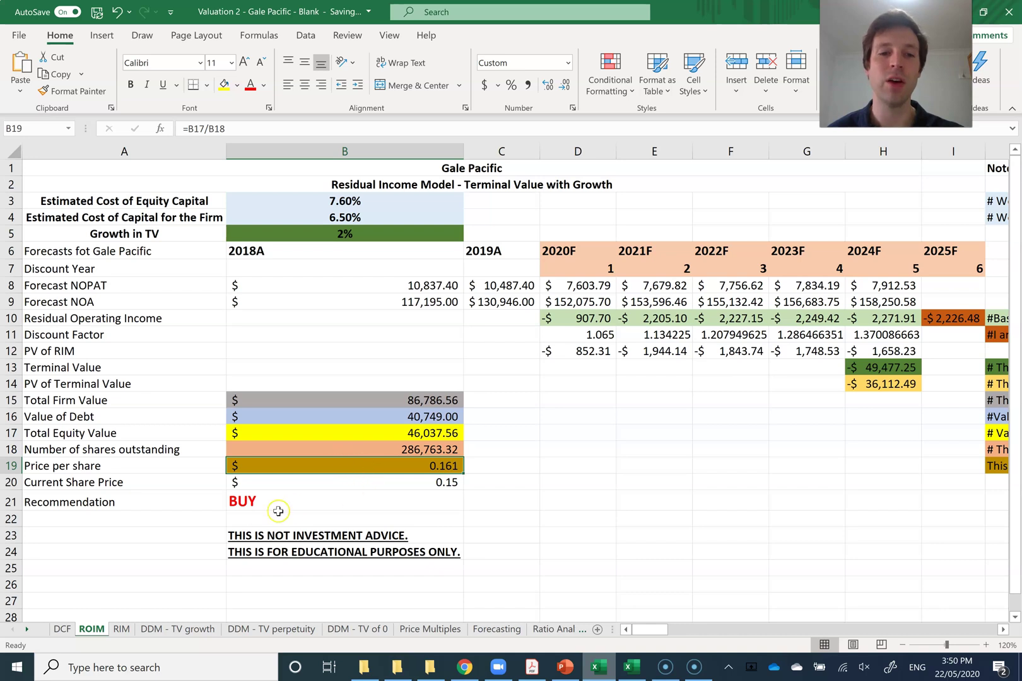